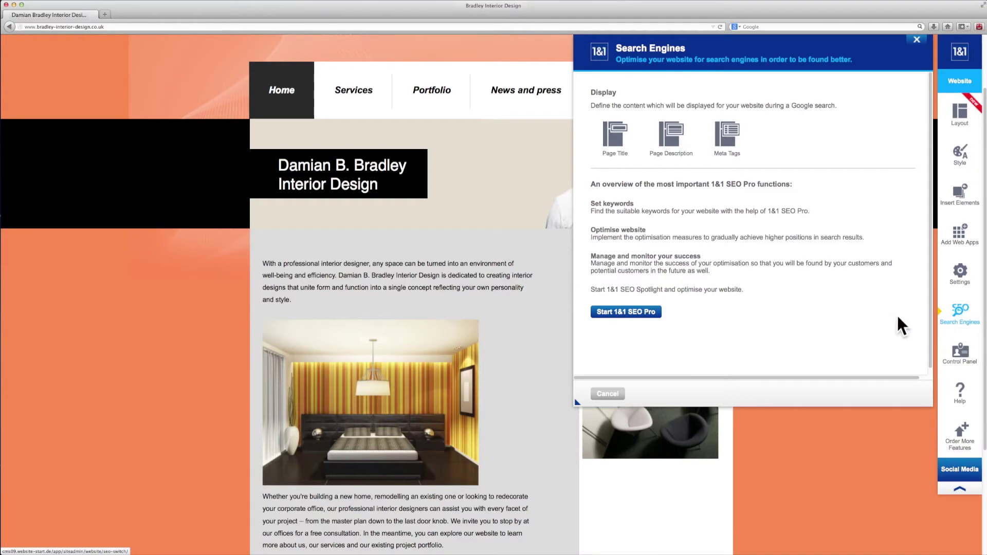
- Start the SEO Pro setup wizard, enter the company name and choose the Interior Design / Renovations sector
click(640, 311)
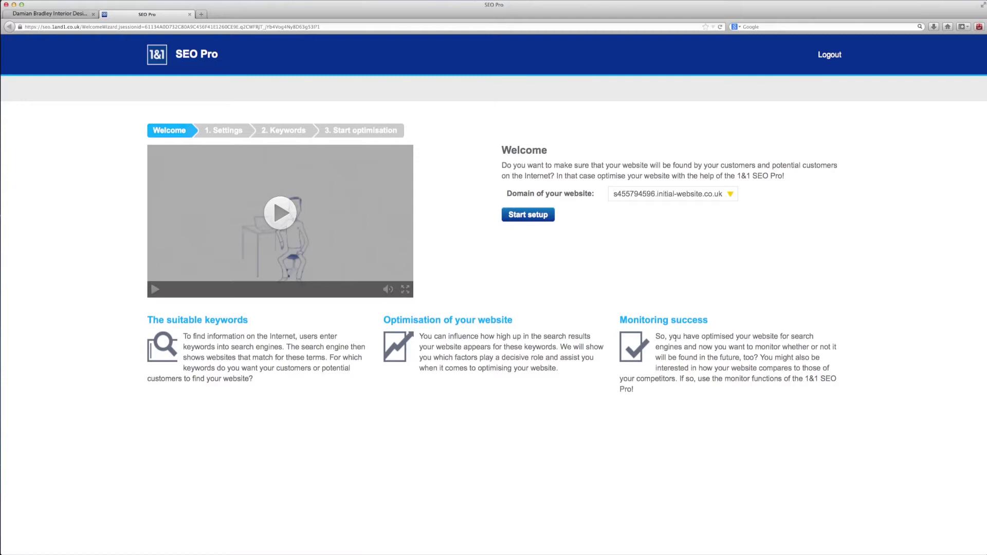
click(527, 215)
text(Damian B)
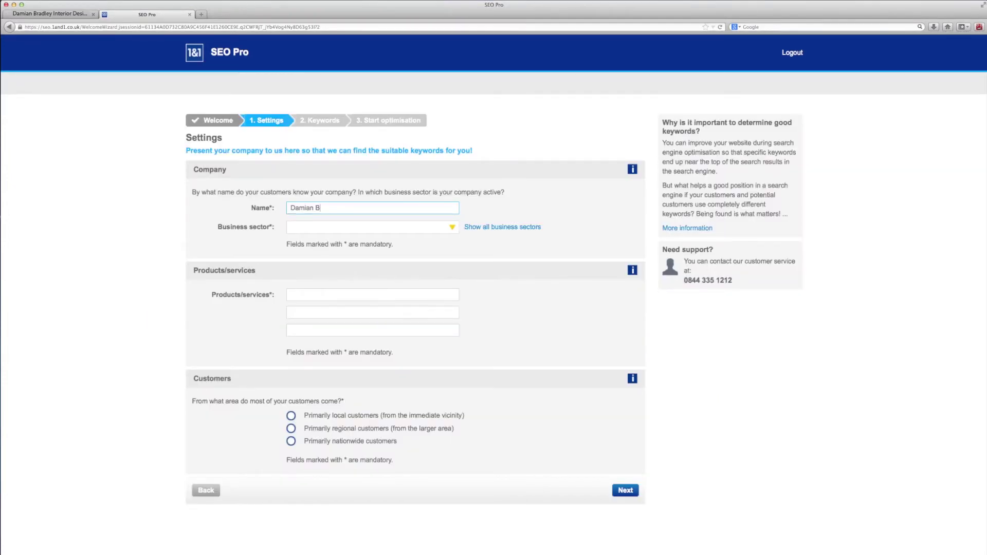
text(. Bradley Interior)
text( Design)
key(Tab)
text(Interio)
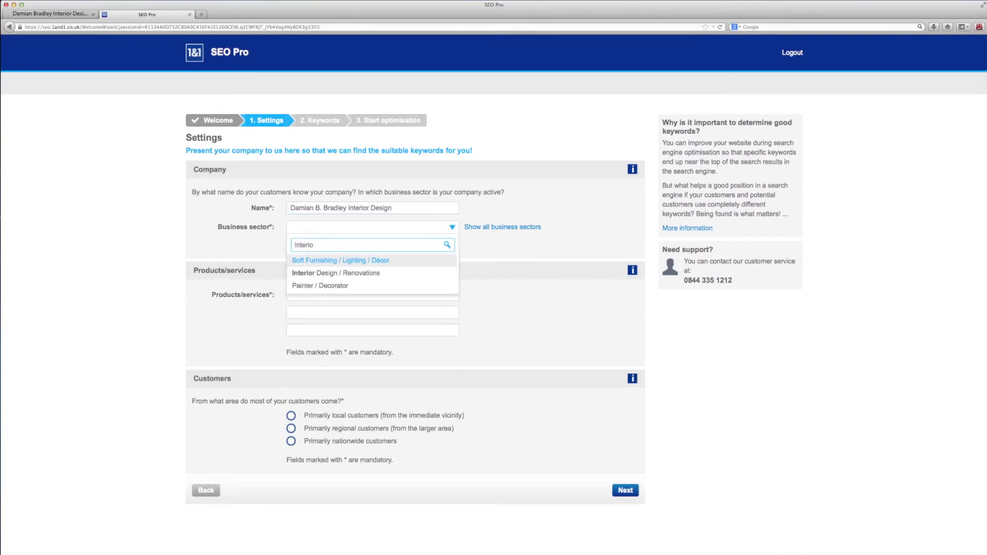
key(Down)
key(Return)
text(Carpet	Room decorator	Living)
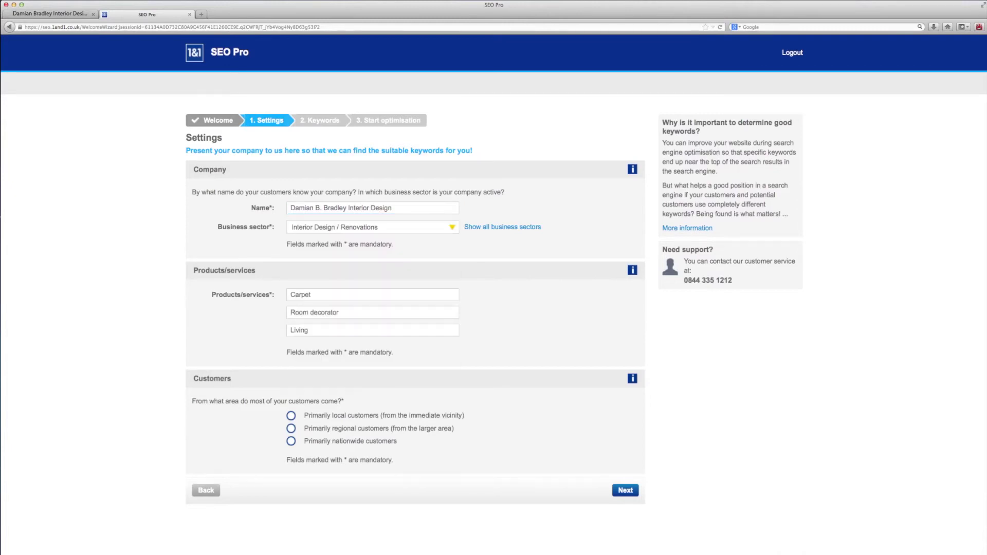
- Enter the products, mark customers as primarily local from Chester and submit the company settings
click(291, 415)
text(Chester)
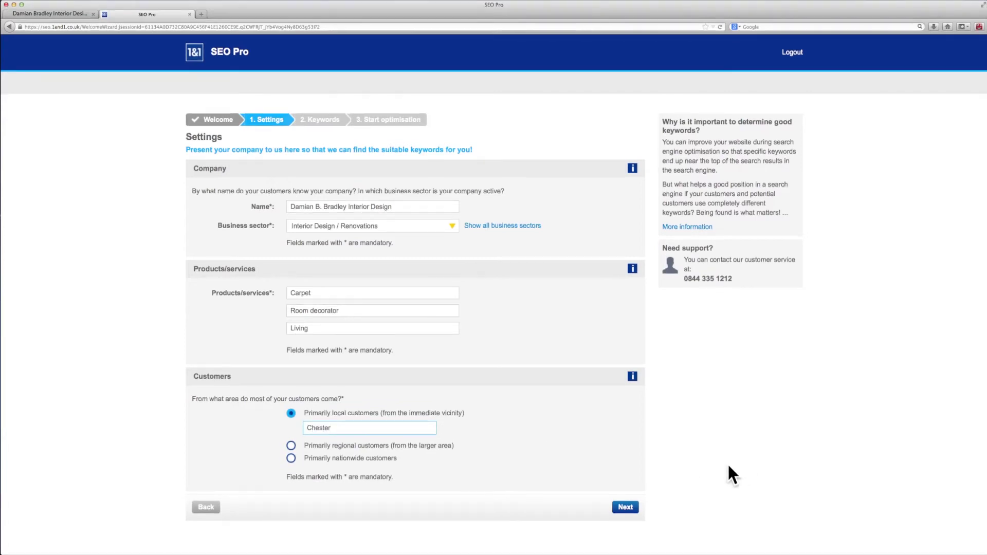
click(625, 510)
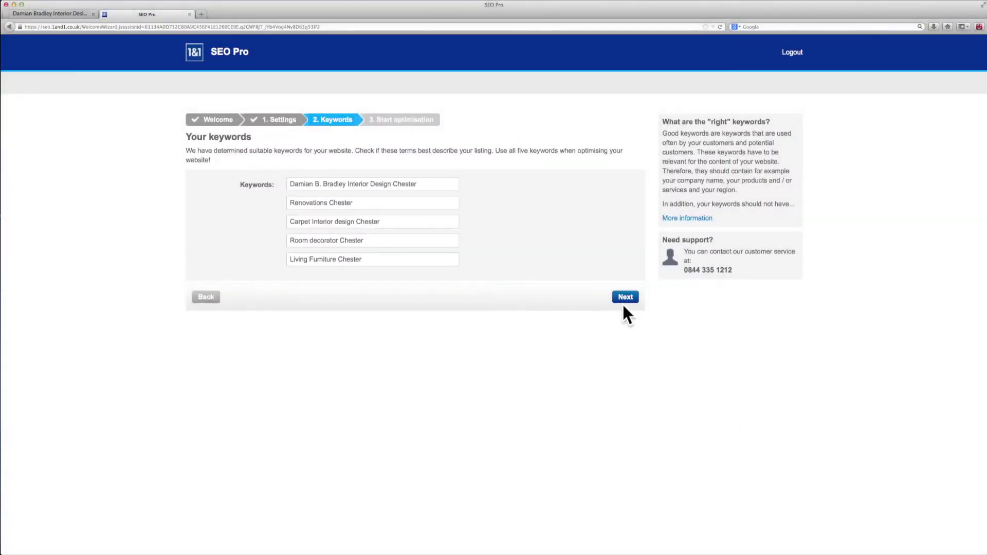
- Accept the five suggested Chester keywords to reach the bradley-interior-design.co.uk optimisation overview
click(626, 297)
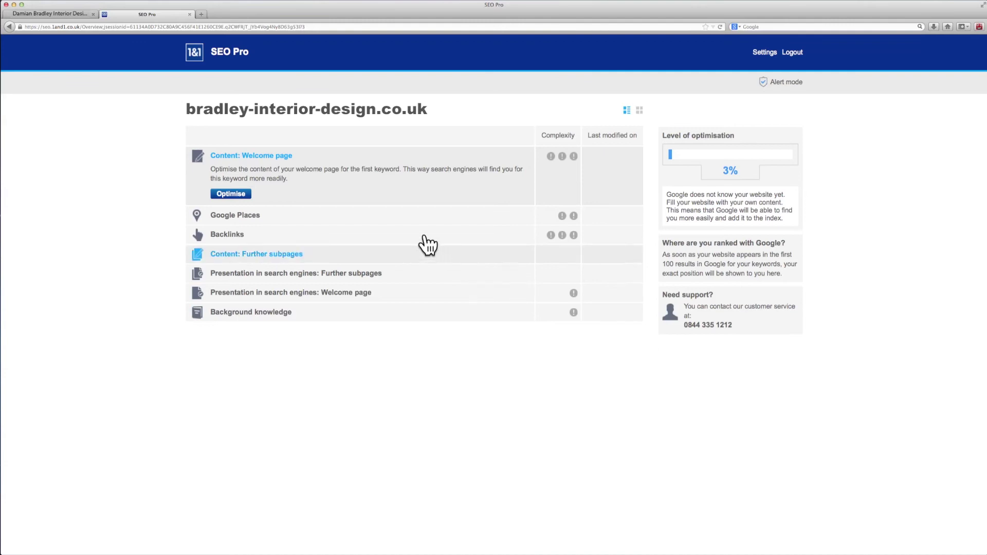
- Expand the Google Places recommendation row to show its listing tips
click(398, 216)
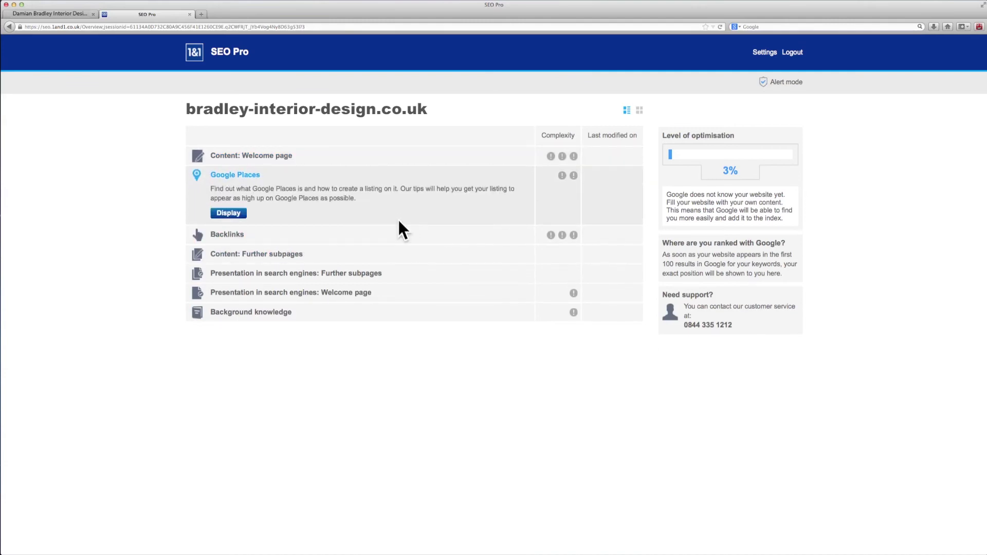